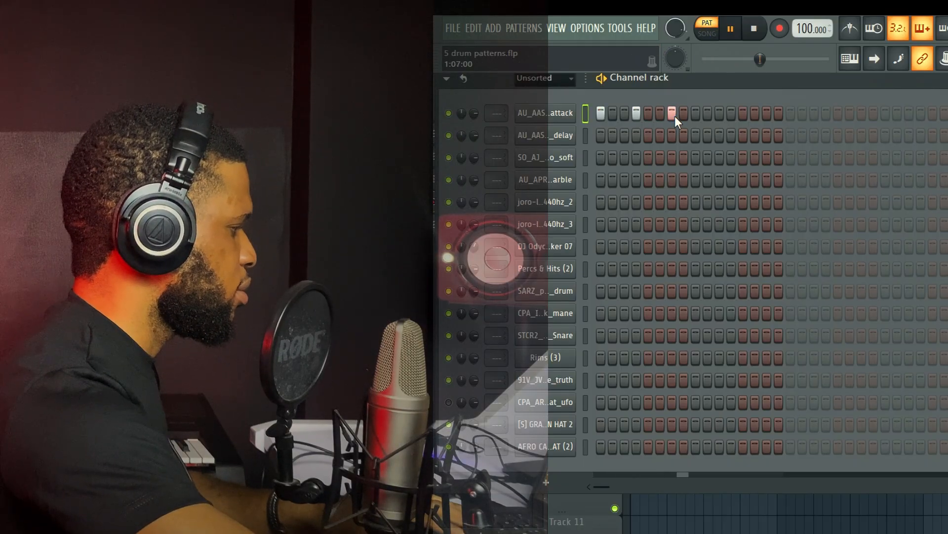
Try the third hit of AU_AAS_rim_one_shot_attack on step 8 during playback, and put it back on step 7.
{"action": "key", "text": "space"}
{"action": "key", "text": "space"}
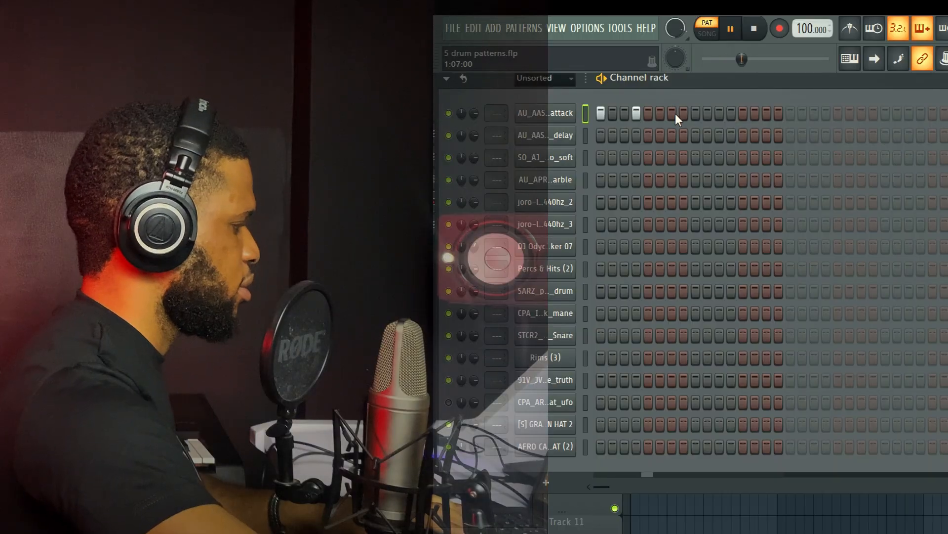
{"action": "left_click", "coordinate": [682, 113]}
{"action": "key", "text": "space"}
{"action": "key", "text": "space"}
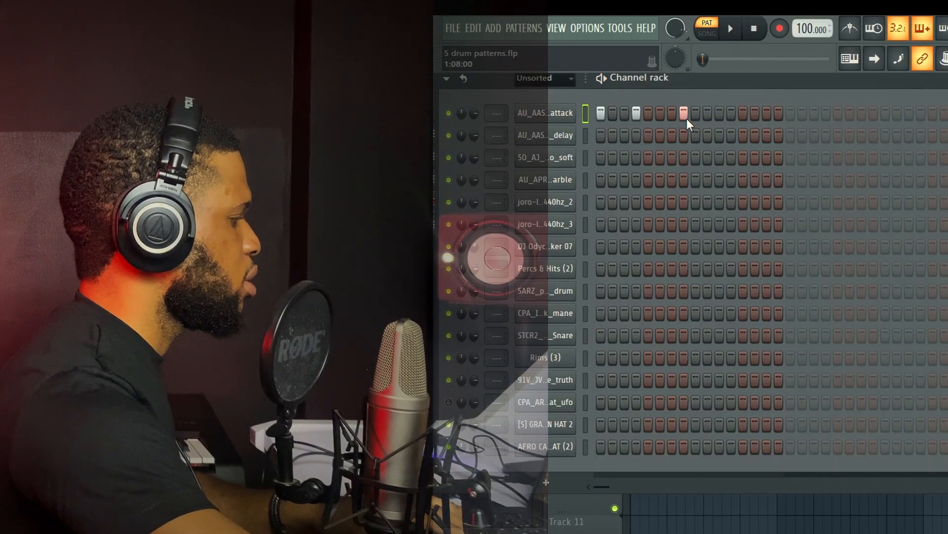
{"action": "right_click", "coordinate": [684, 117]}
{"action": "left_click", "coordinate": [671, 113]}
Complete the AU_AAS_rim_one_shot_attack row with hits on steps 11 and 13, trying step 10 before settling on 11.
{"action": "left_click", "coordinate": [706, 115]}
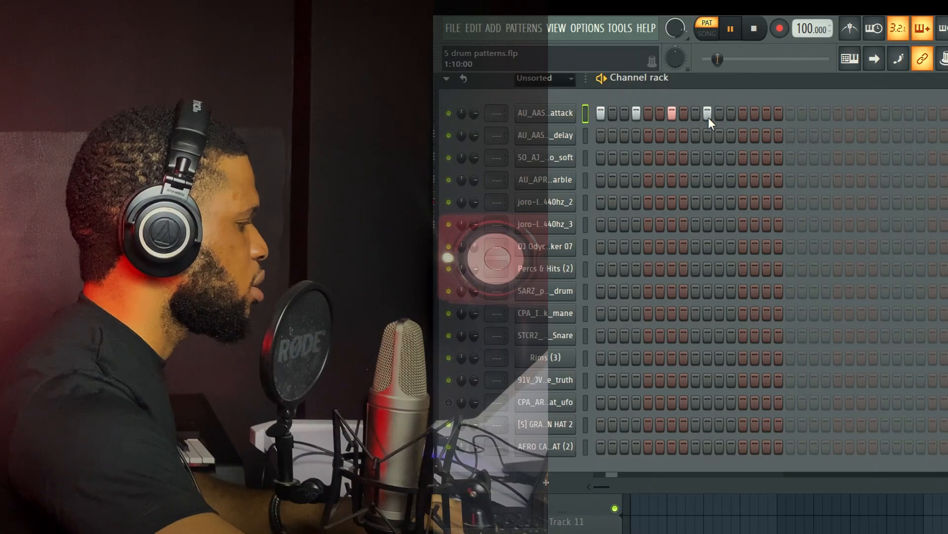
{"action": "right_click", "coordinate": [708, 115]}
{"action": "left_click", "coordinate": [719, 114]}
{"action": "left_click", "coordinate": [743, 115]}
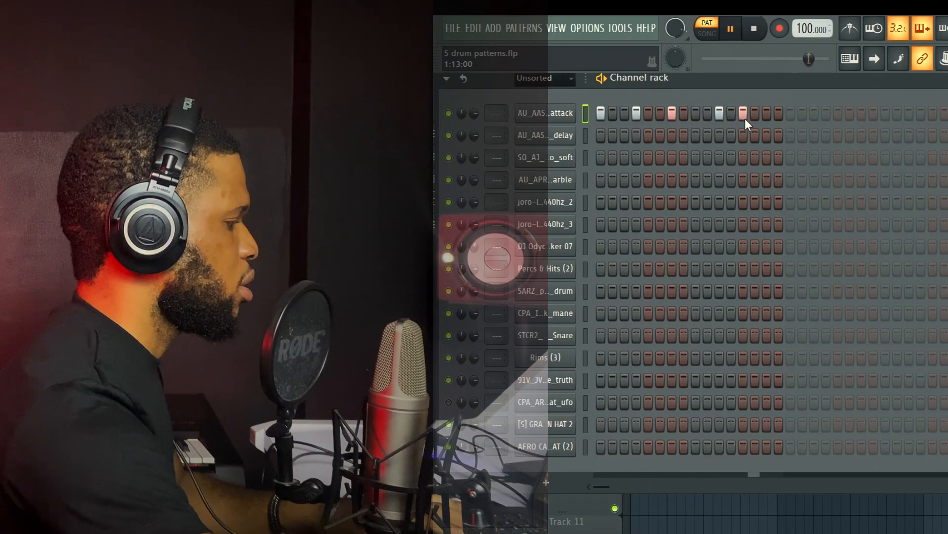
{"action": "key", "text": "space"}
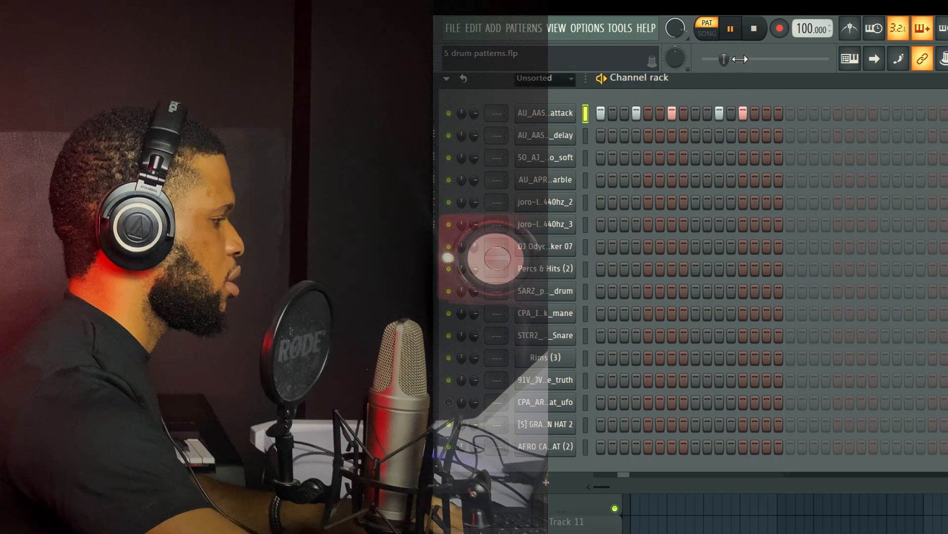
Open AU_AAS_rim_one_shot_attack in the piano roll, limit the timeline selection to bar 1, and return to the channel rack.
{"action": "right_click", "coordinate": [567, 111]}
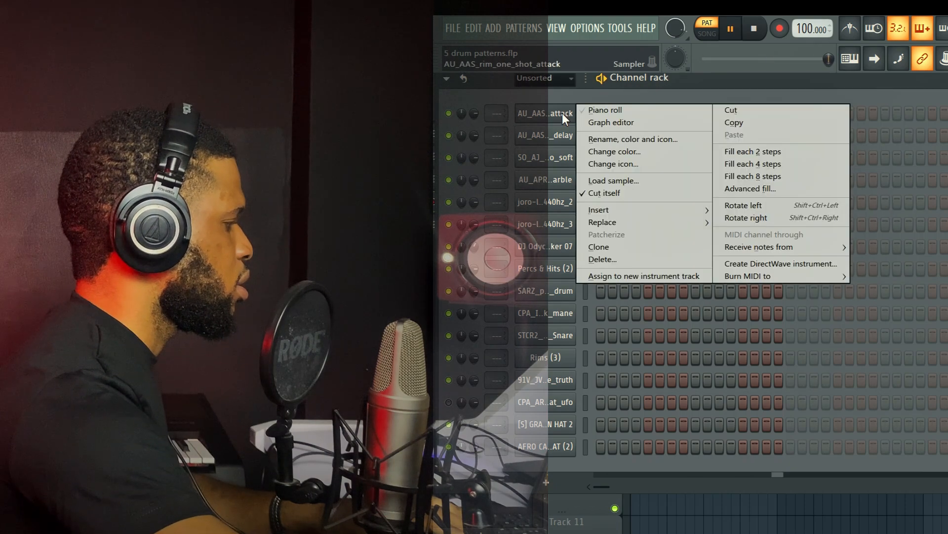
{"action": "left_click", "coordinate": [584, 114]}
{"action": "key", "text": "space"}
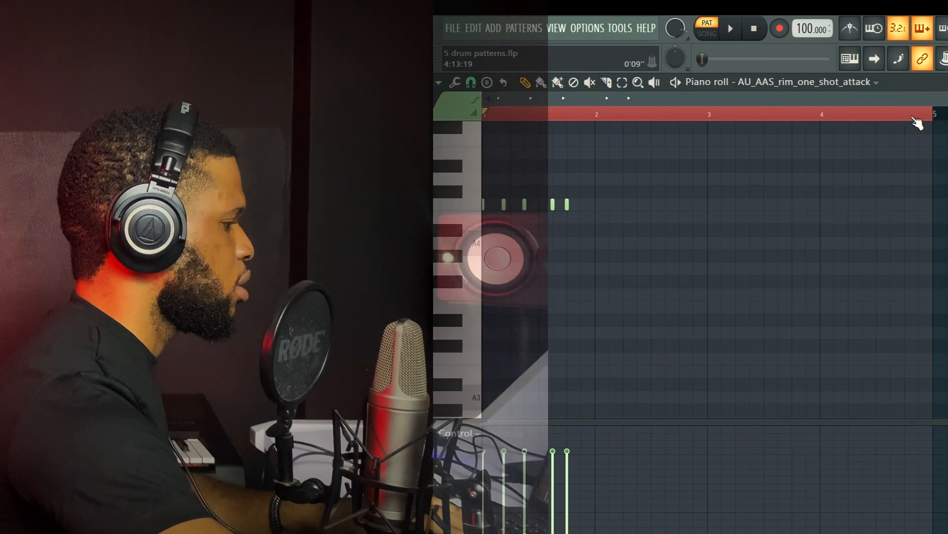
{"action": "left_click_drag", "start_coordinate": [919, 120], "coordinate": [596, 140]}
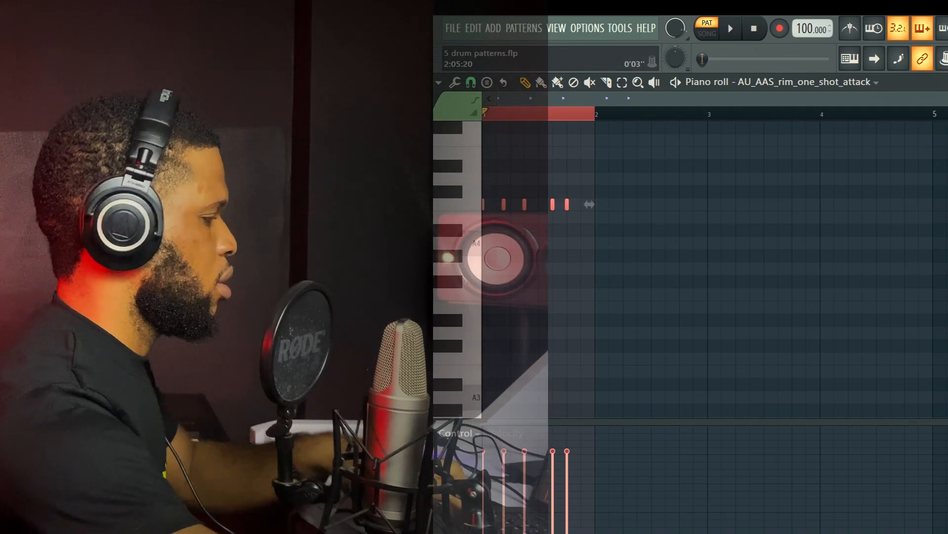
{"action": "key", "text": "F6"}
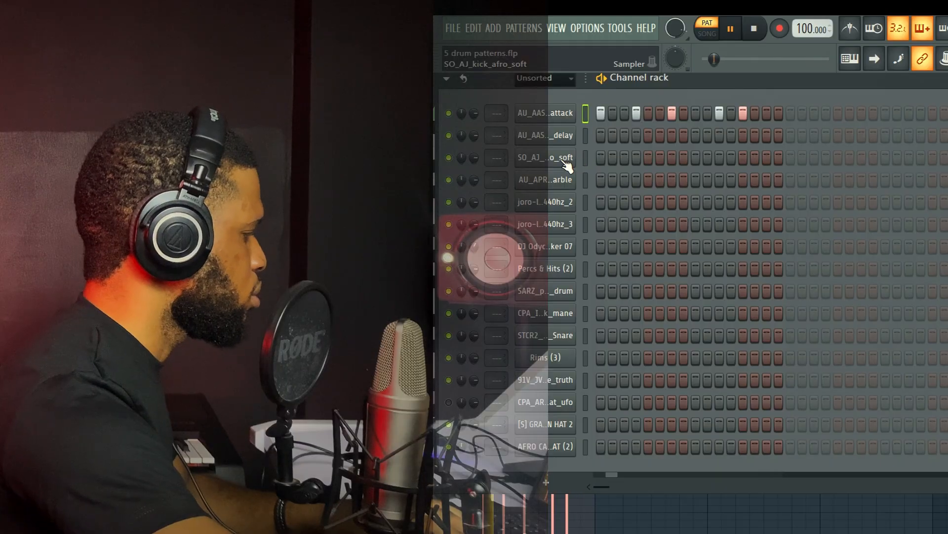
Try the fourth rim hit on step 9 with playback, and return it to step 11 to compare the rhythm.
{"action": "key", "text": "space"}
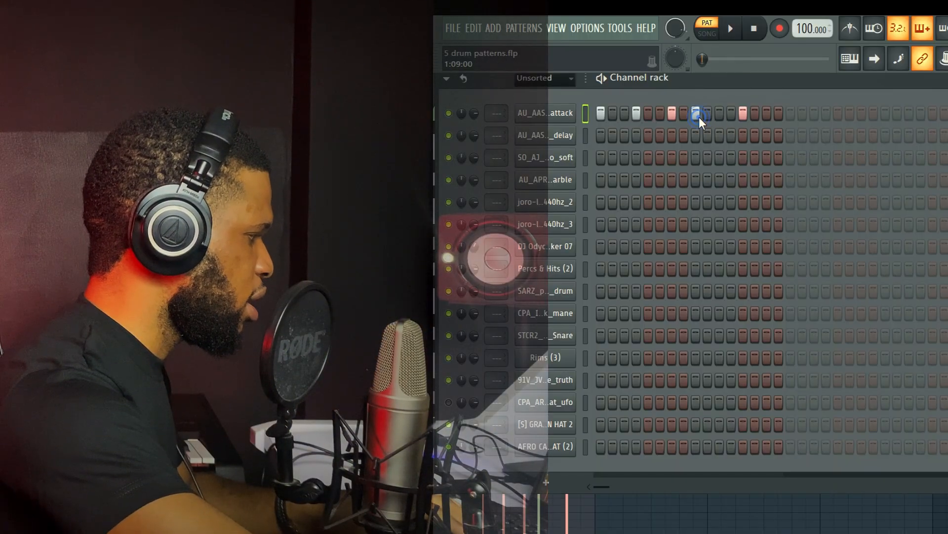
{"action": "key", "text": "space"}
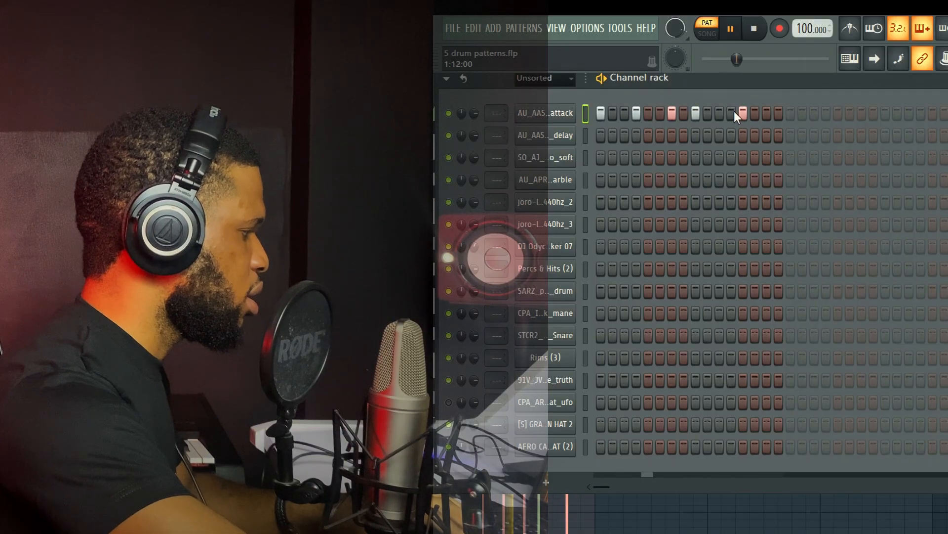
{"action": "key", "text": "space"}
{"action": "left_click", "coordinate": [698, 115]}
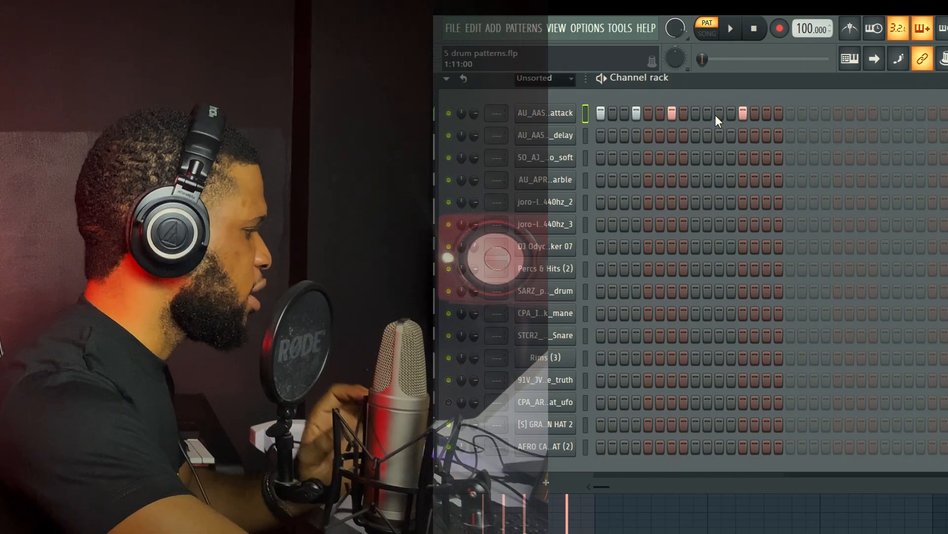
{"action": "left_click", "coordinate": [715, 115]}
{"action": "key", "text": "space"}
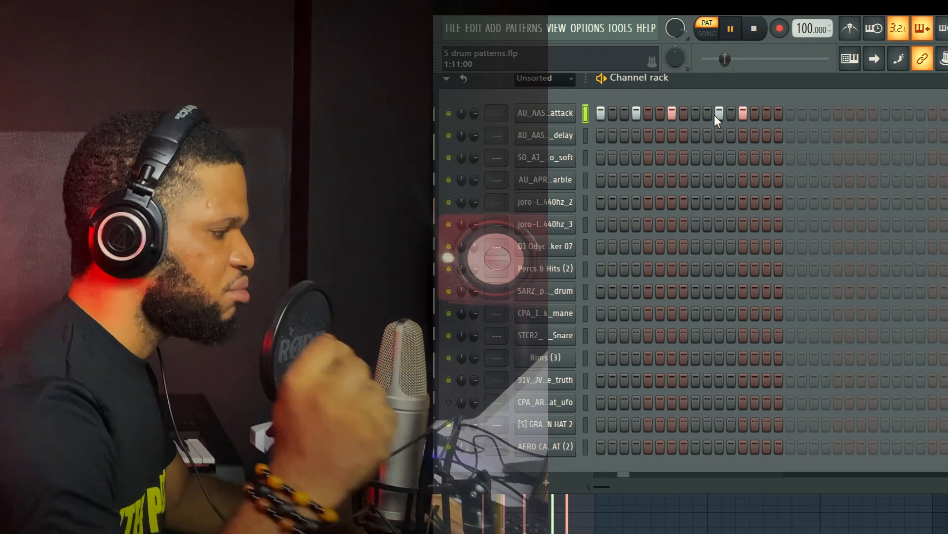
{"action": "key", "text": "space"}
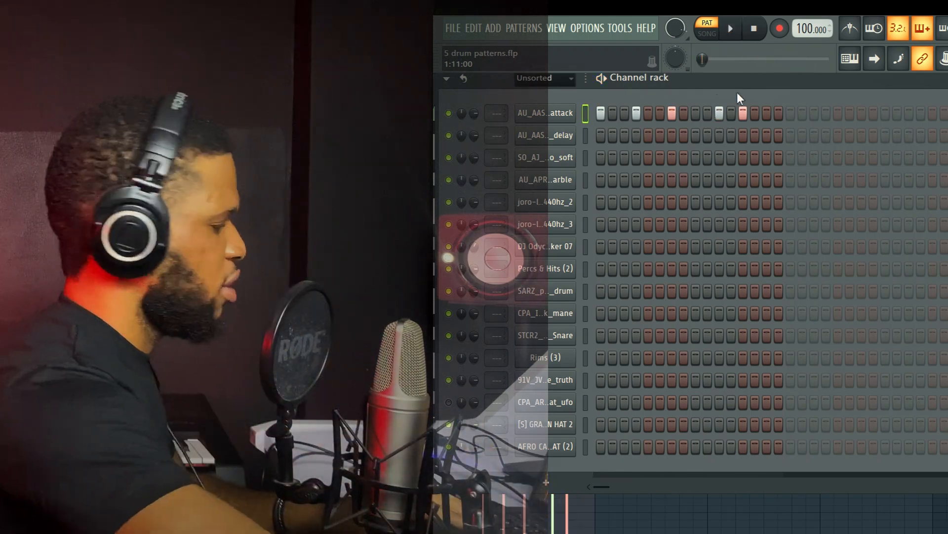
Fill the SO_AJ_kick_afro_soft channel every 4 steps and play the pattern.
{"action": "right_click", "coordinate": [575, 149]}
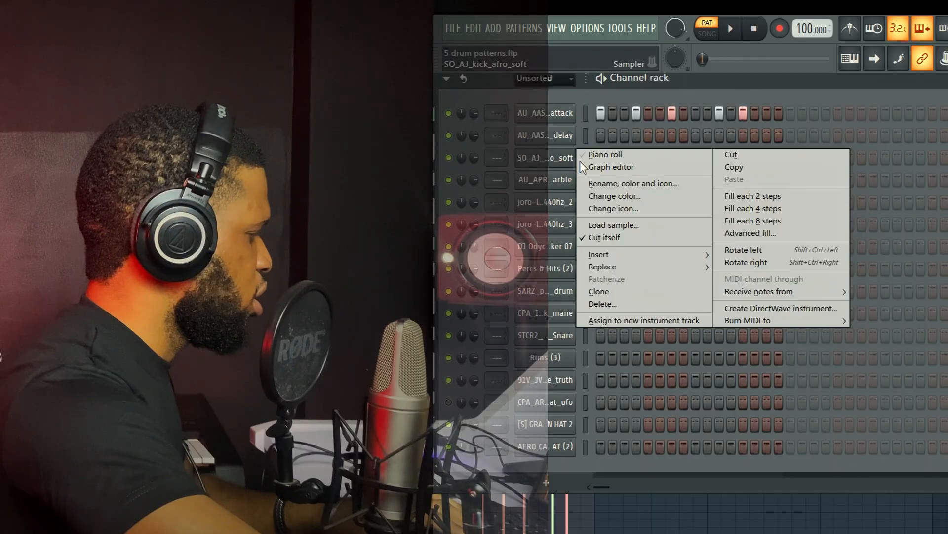
{"action": "left_click", "coordinate": [788, 211]}
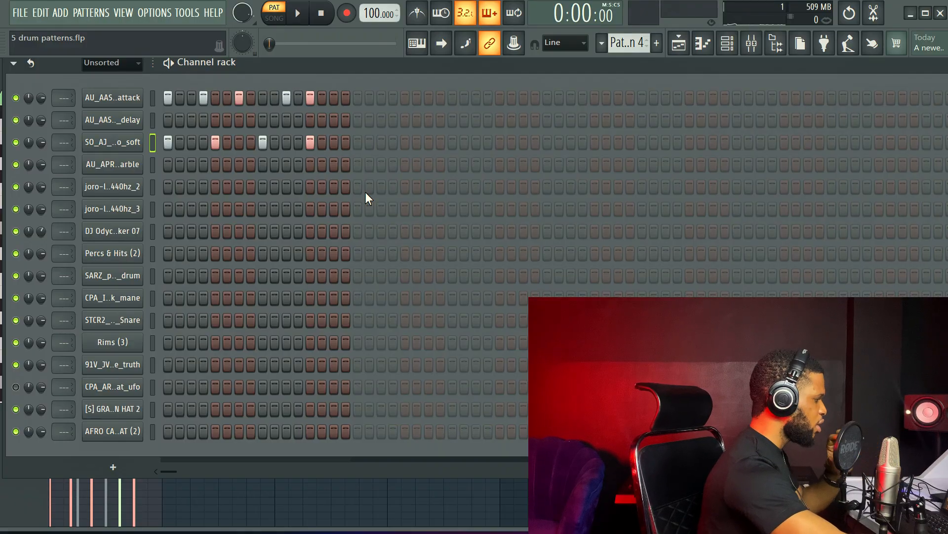
{"action": "key", "text": "space"}
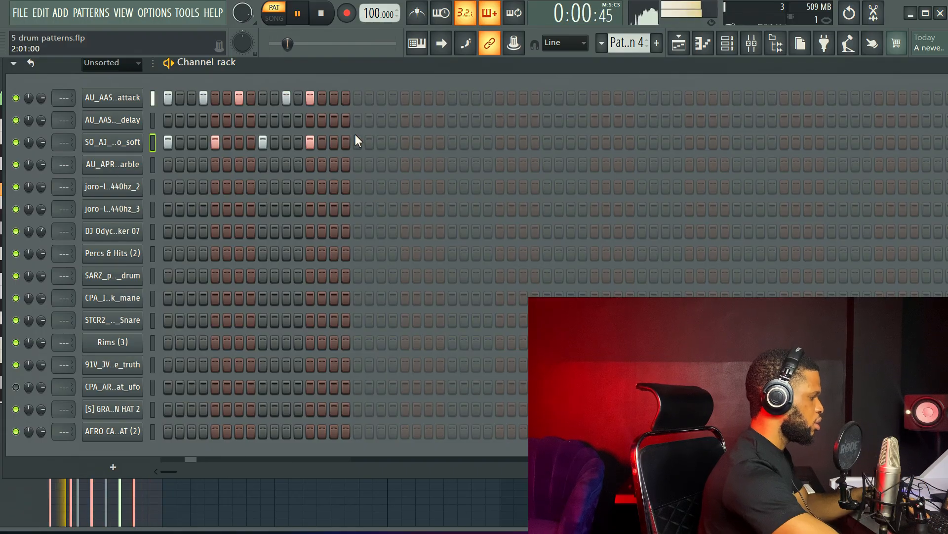
Try a hit on step 15 of the AU_AAS attack channel and of the delay channel during playback.
{"action": "left_click", "coordinate": [333, 98]}
{"action": "left_click", "coordinate": [334, 95]}
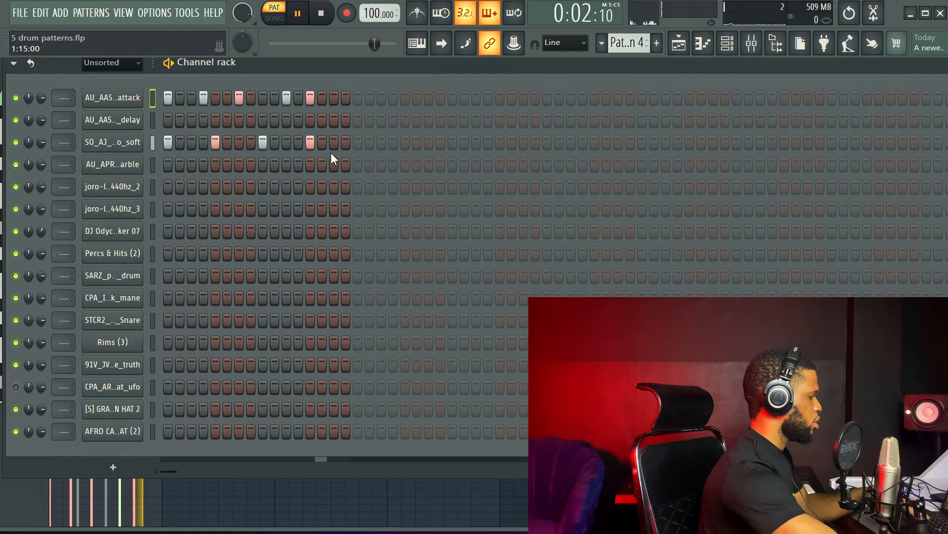
{"action": "left_click", "coordinate": [332, 122]}
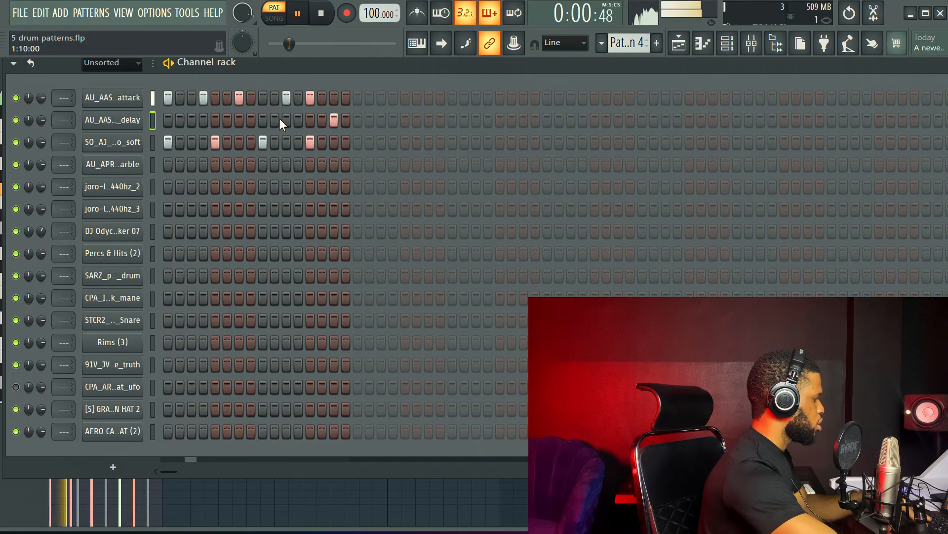
{"action": "left_click", "coordinate": [333, 119]}
Add a hit on step 15 of the AU_APR channel and step 14 of the AU_AAS delay channel, and play the pattern.
{"action": "left_click", "coordinate": [333, 164]}
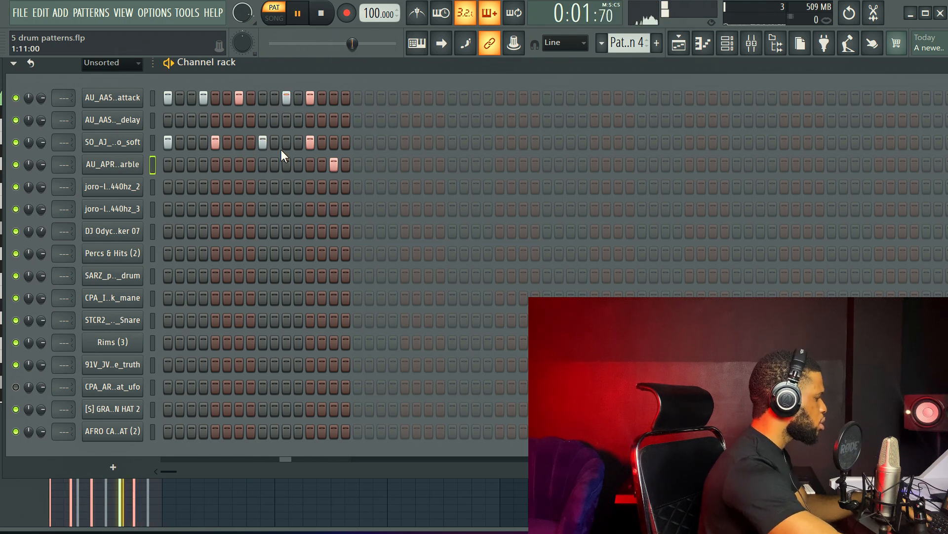
{"action": "left_click", "coordinate": [327, 119]}
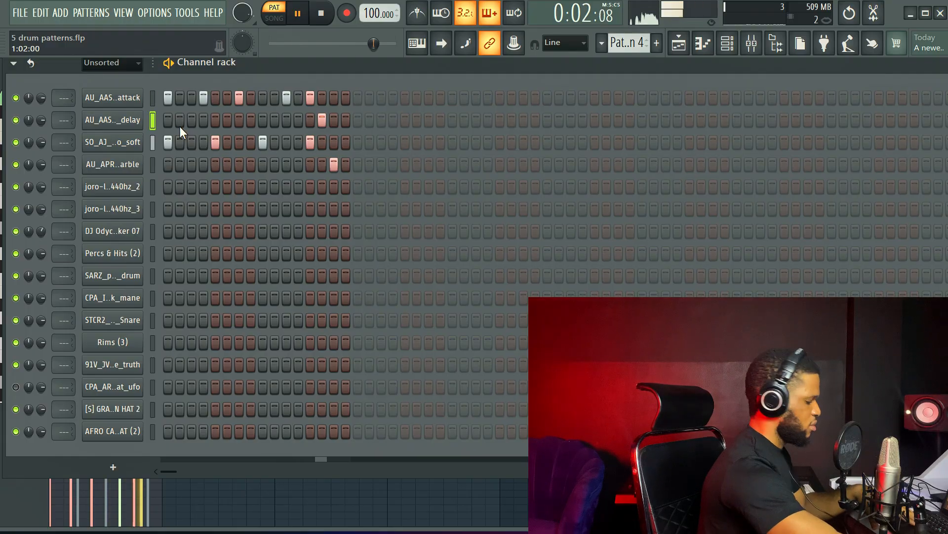
{"action": "key", "text": "space"}
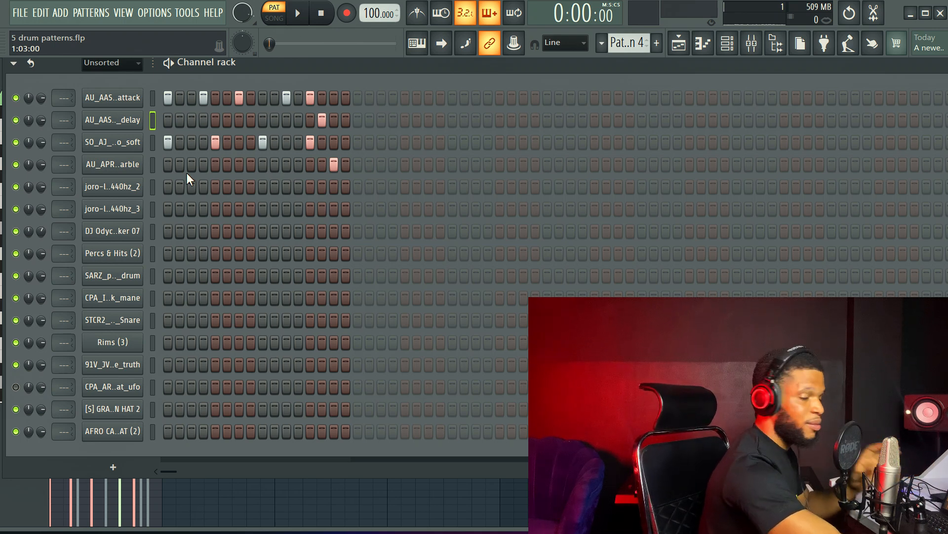
{"action": "key", "text": "space"}
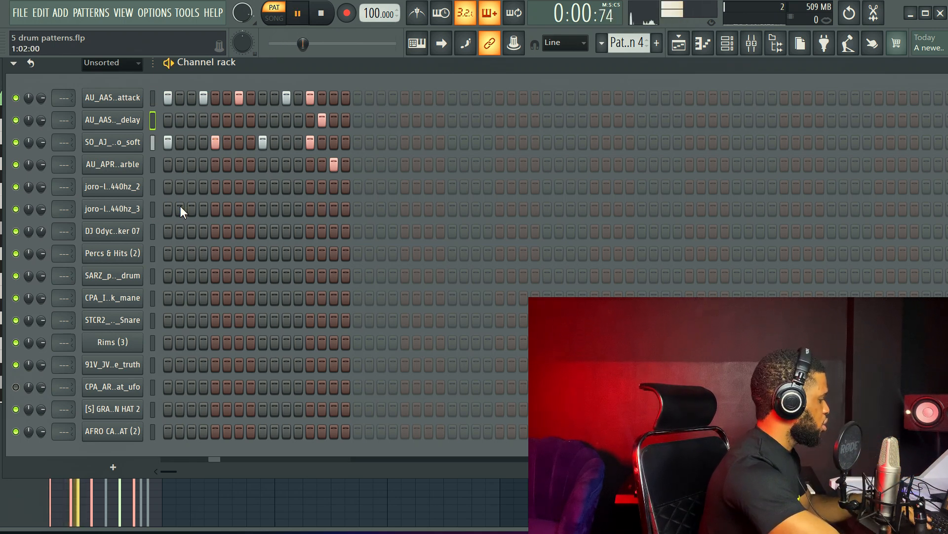
{"action": "key", "text": "space"}
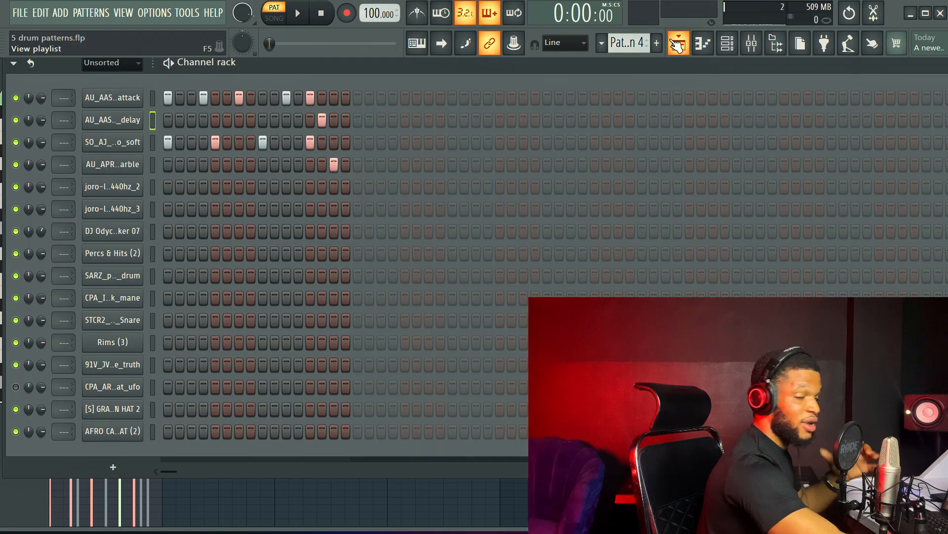
Place Pattern 4 at bar 1 of Track 5 in the playlist and mute Track 4.
{"action": "left_click", "coordinate": [678, 43]}
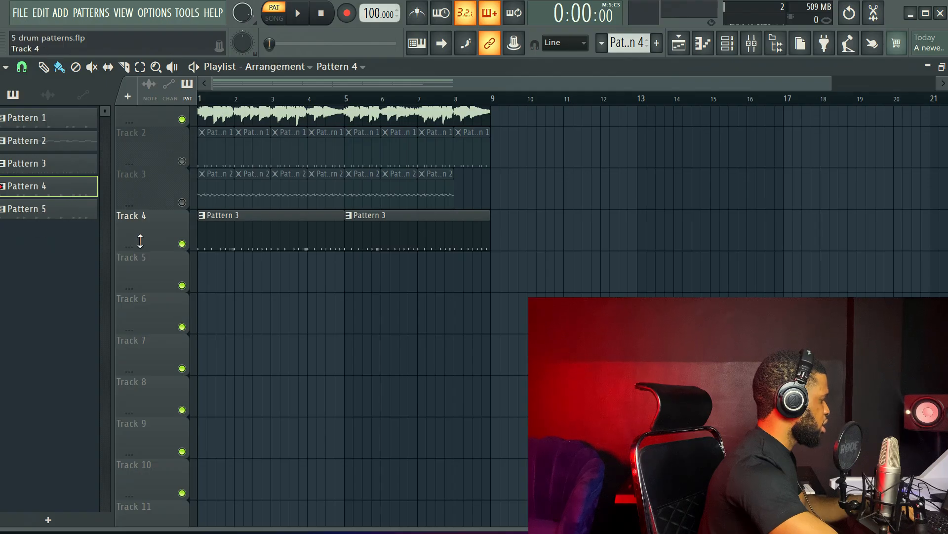
{"action": "left_click_drag", "start_coordinate": [229, 259], "coordinate": [163, 265]}
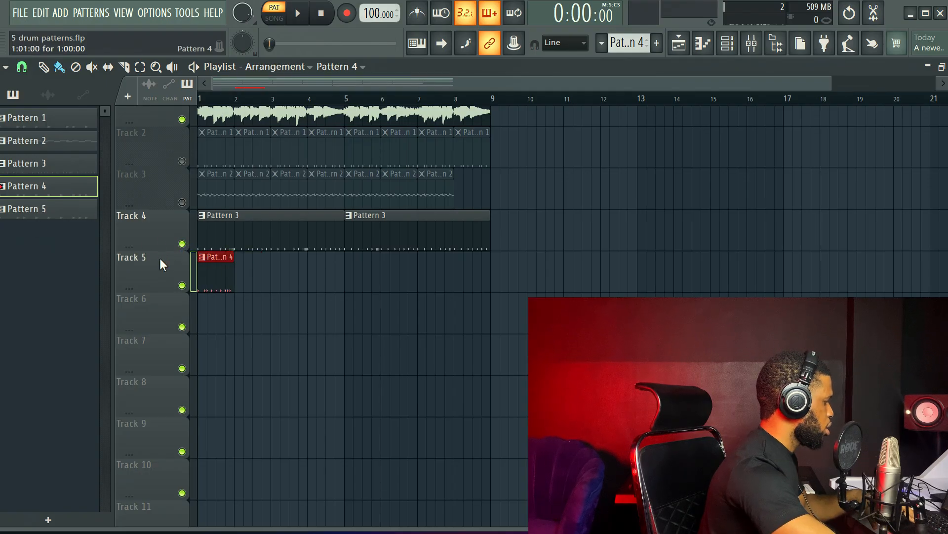
{"action": "left_click", "coordinate": [184, 246]}
Repeat the Pattern 4 clip along Track 5 across eight bars and play the arrangement in song mode.
{"action": "key", "text": "ctrl+b"}
{"action": "key", "text": "ctrl+b"}
{"action": "key", "text": "ctrl+b"}
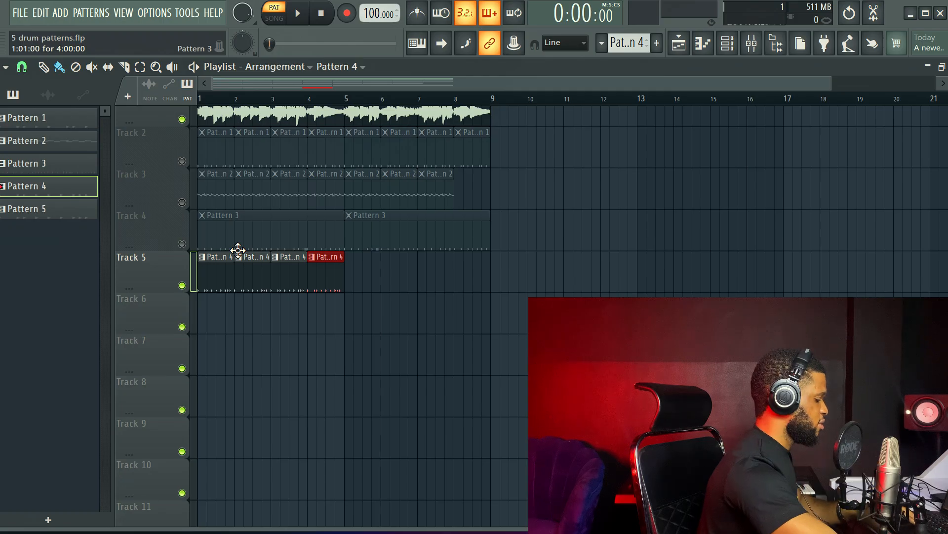
{"action": "left_click", "coordinate": [286, 17]}
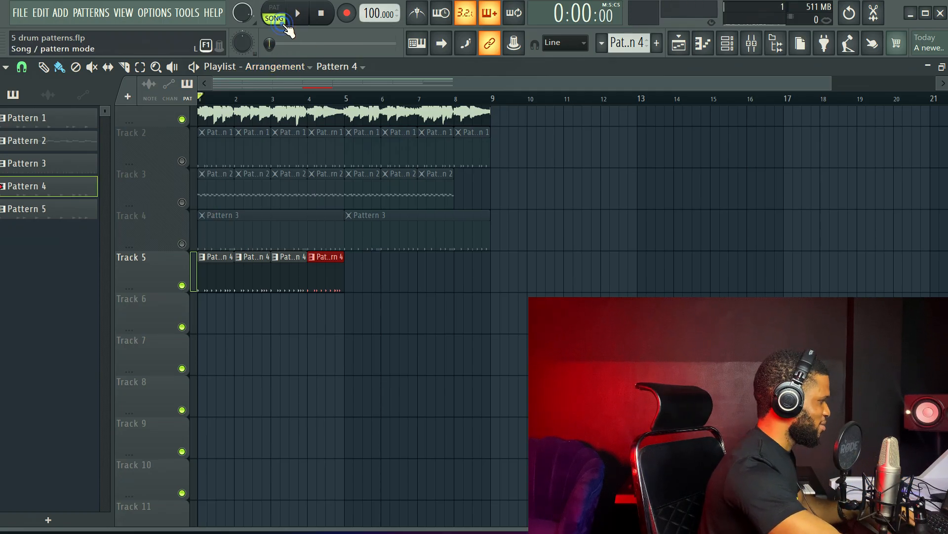
{"action": "key", "text": "space"}
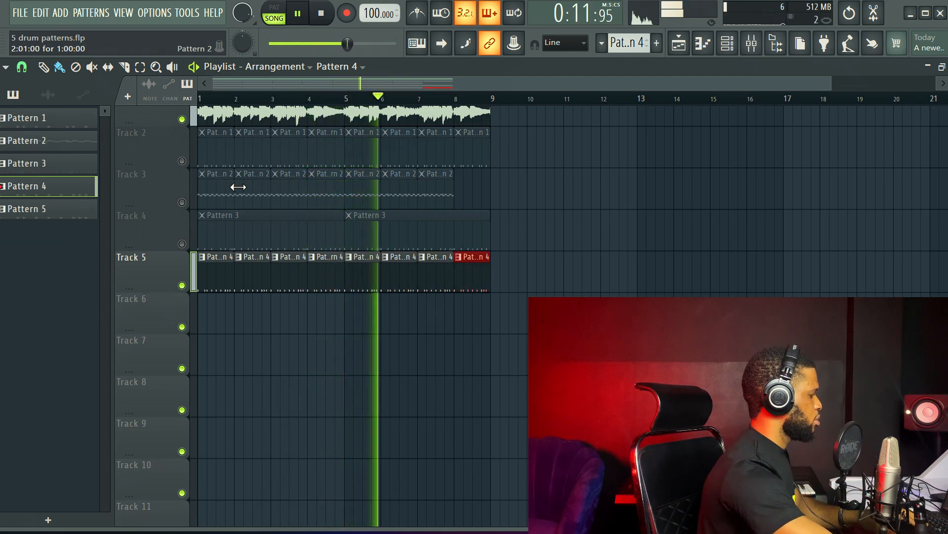
{"action": "key", "text": "space"}
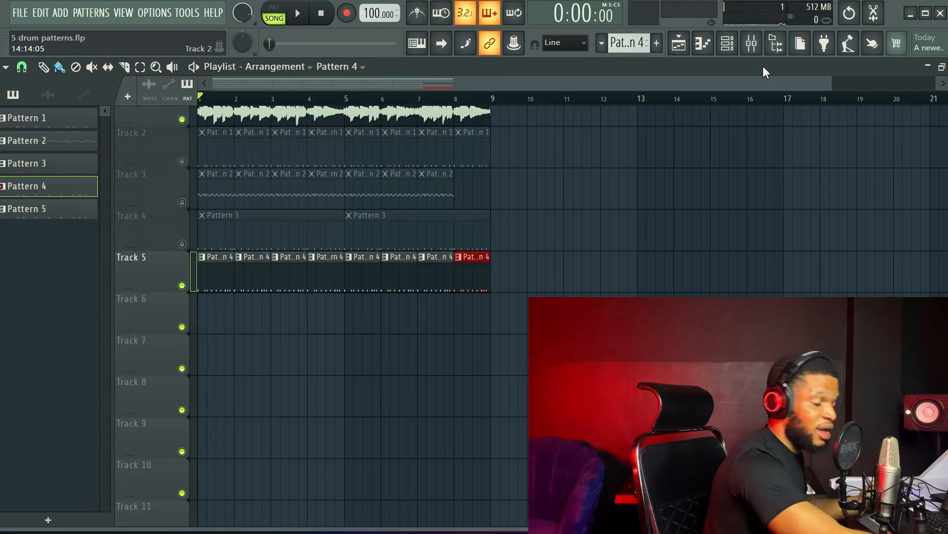
Put AU_AAS attack rim hits on steps 1 and 4 of Pattern 5, and set playback to pattern mode.
{"action": "left_click", "coordinate": [727, 43]}
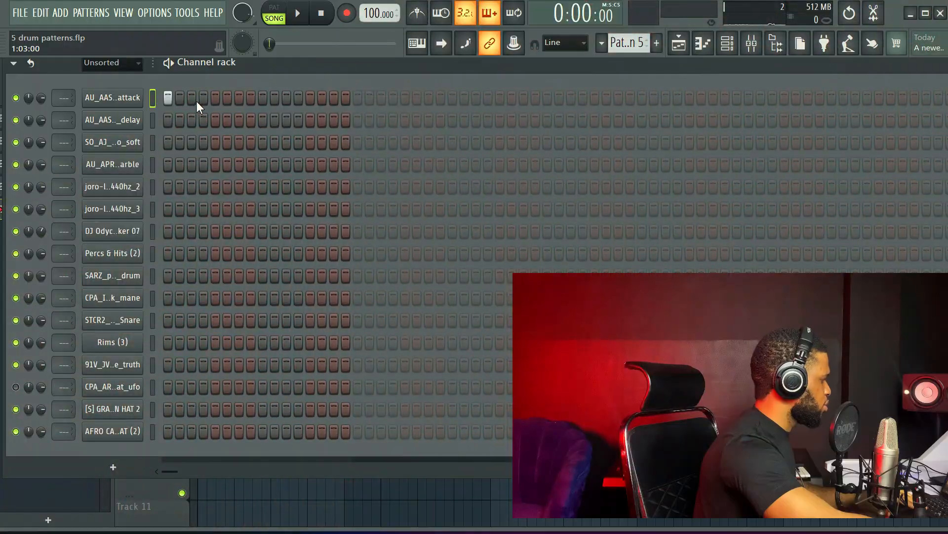
{"action": "left_click", "coordinate": [204, 98]}
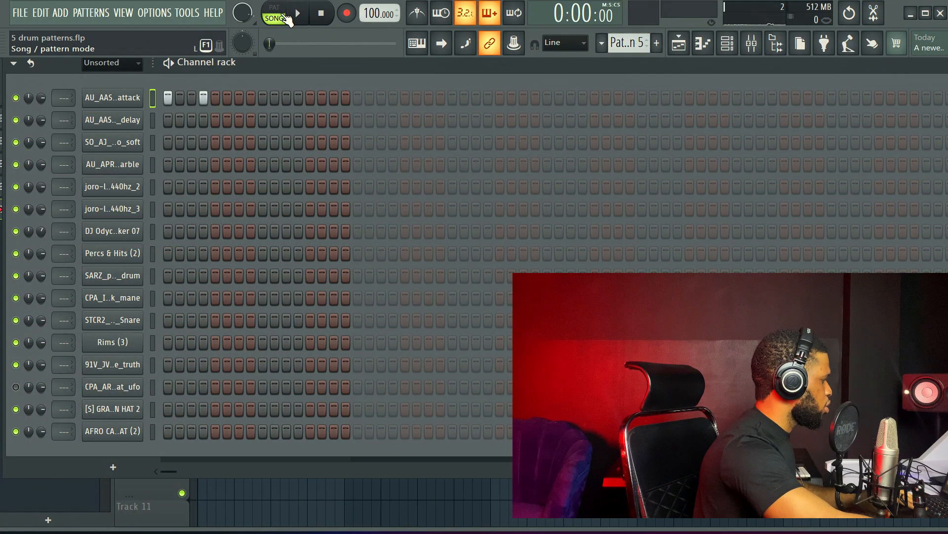
{"action": "left_click", "coordinate": [285, 18]}
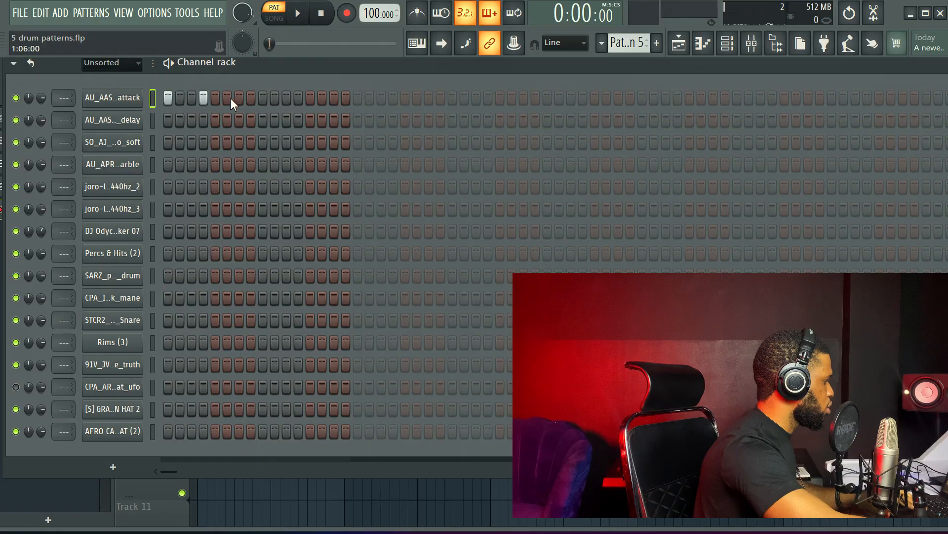
Try a rim hit on step 7 of Pattern 5 during playback.
{"action": "left_click", "coordinate": [239, 99]}
{"action": "key", "text": "space"}
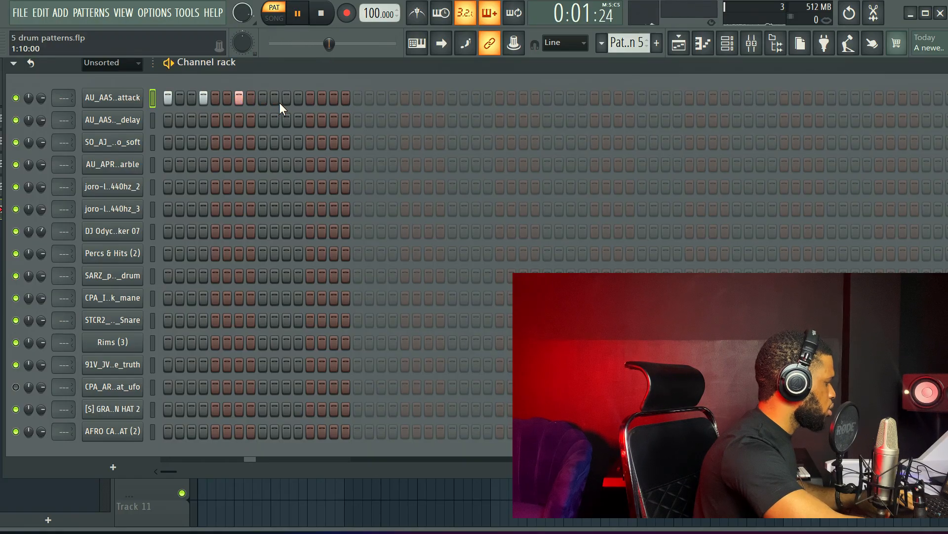
{"action": "left_click", "coordinate": [240, 99]}
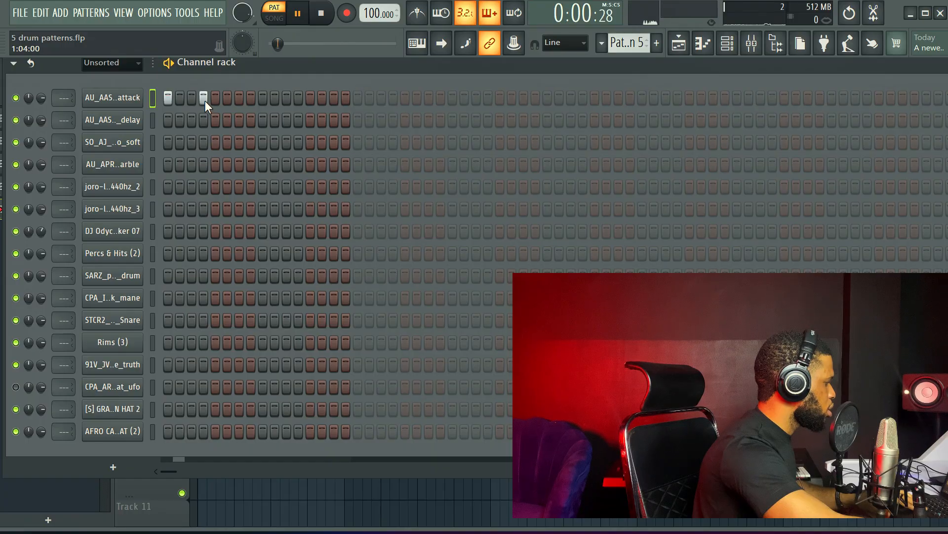
Add AU_AAS attack rim hits on steps 7 and 11 of Pattern 5, trying the second one on step 10 first.
{"action": "key", "text": "space"}
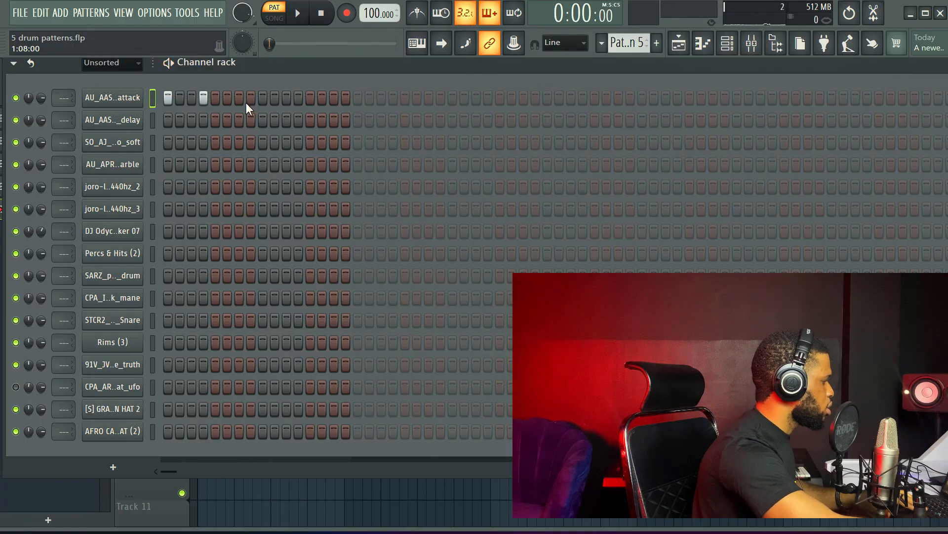
{"action": "left_click", "coordinate": [236, 94]}
{"action": "key", "text": "space"}
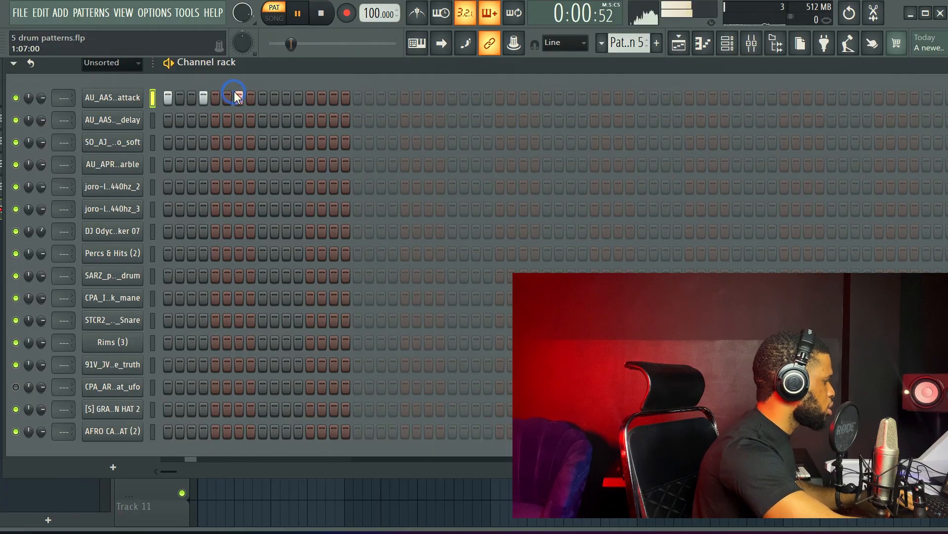
{"action": "left_click", "coordinate": [276, 97]}
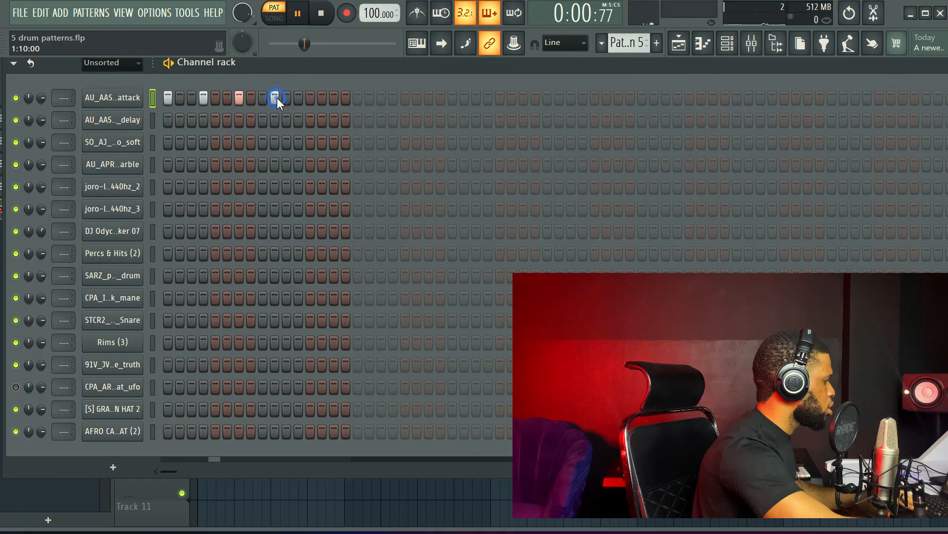
{"action": "left_click", "coordinate": [276, 97]}
{"action": "left_click", "coordinate": [288, 98]}
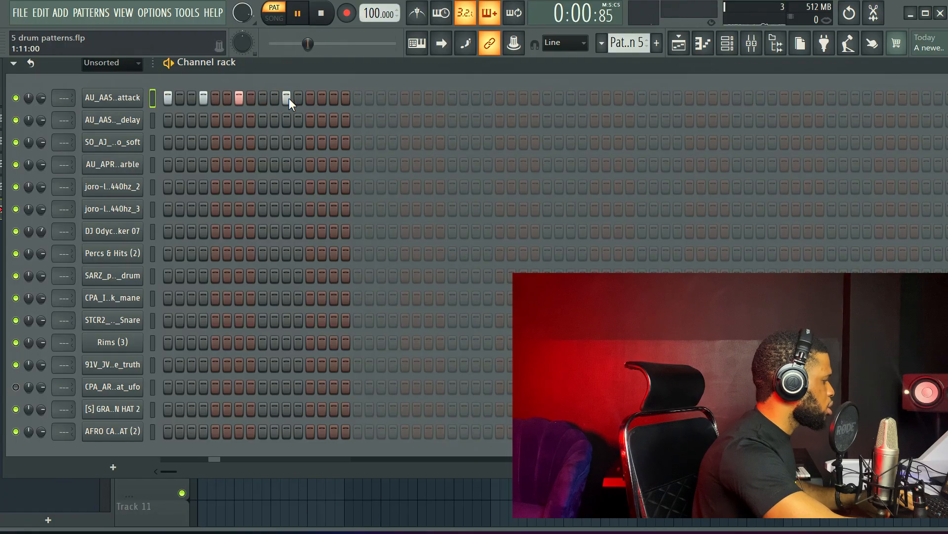
Add an AU_AAS attack rim hit on step 14 of Pattern 5 and play the pattern.
{"action": "left_click", "coordinate": [324, 98]}
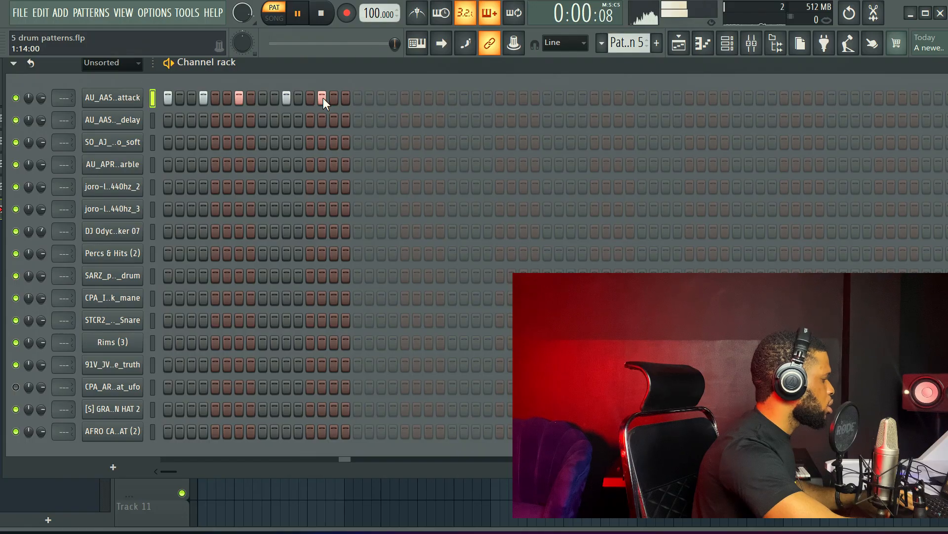
{"action": "left_click", "coordinate": [320, 98]}
{"action": "key", "text": "space"}
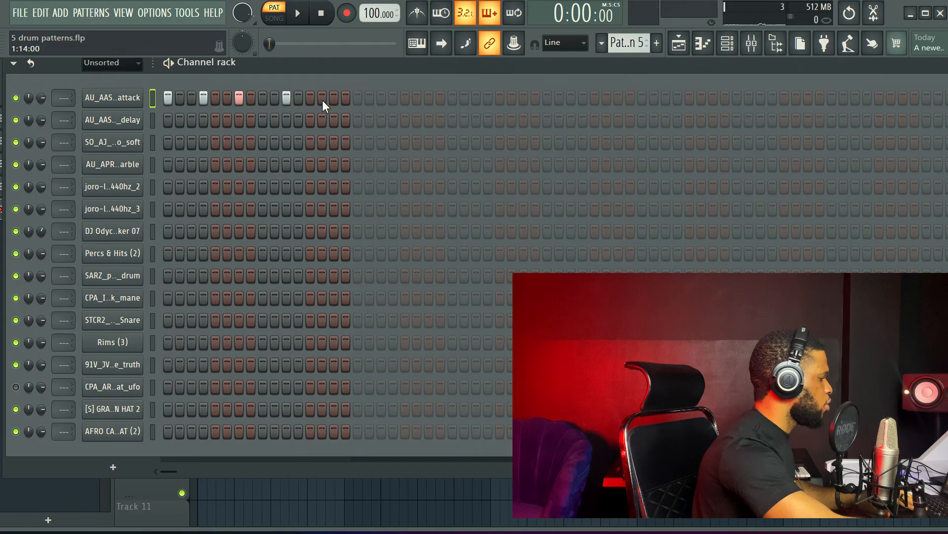
{"action": "left_click", "coordinate": [322, 99]}
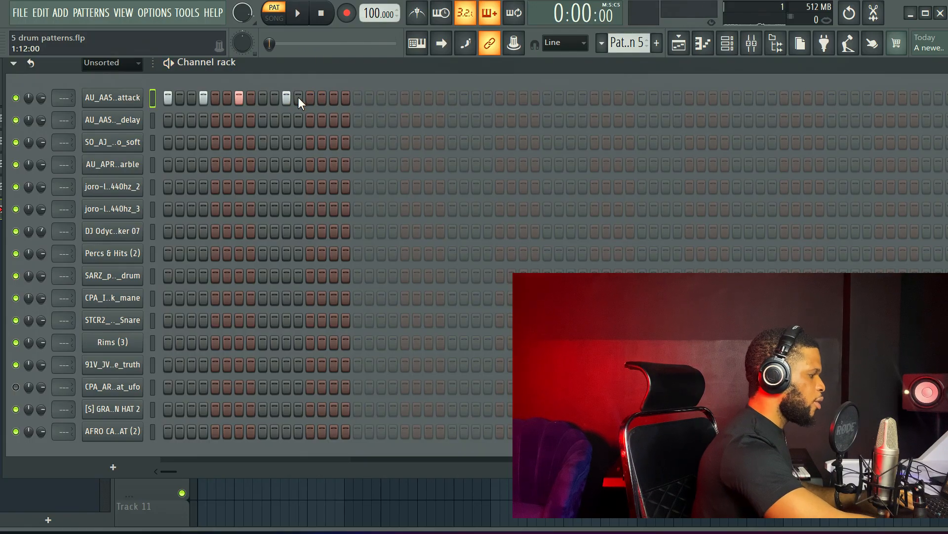
{"action": "left_click", "coordinate": [307, 98]}
{"action": "key", "text": "space"}
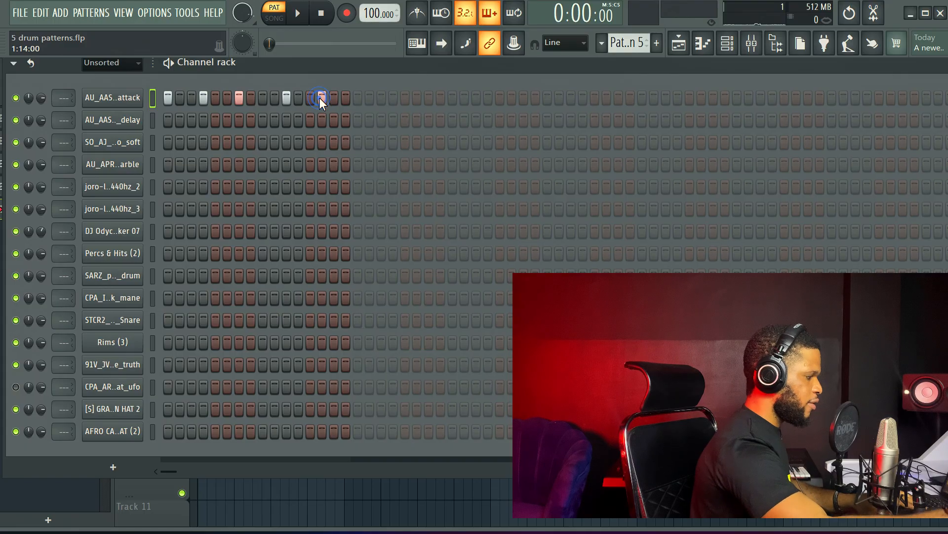
{"action": "key", "text": "space"}
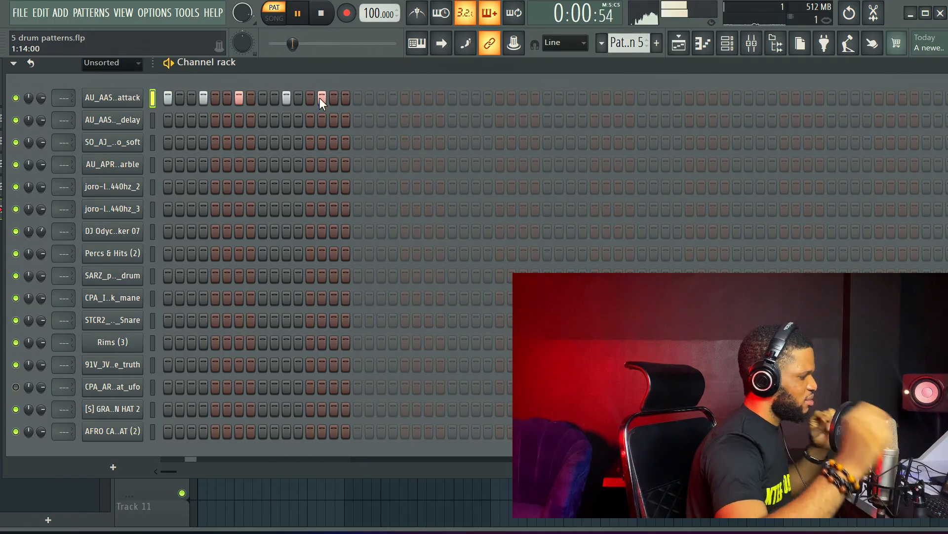
Put SO_AJ soft hits on steps 1, 5, 9 and 13 of Pattern 5 and play them with the rim.
{"action": "key", "text": "space"}
{"action": "key", "text": "space"}
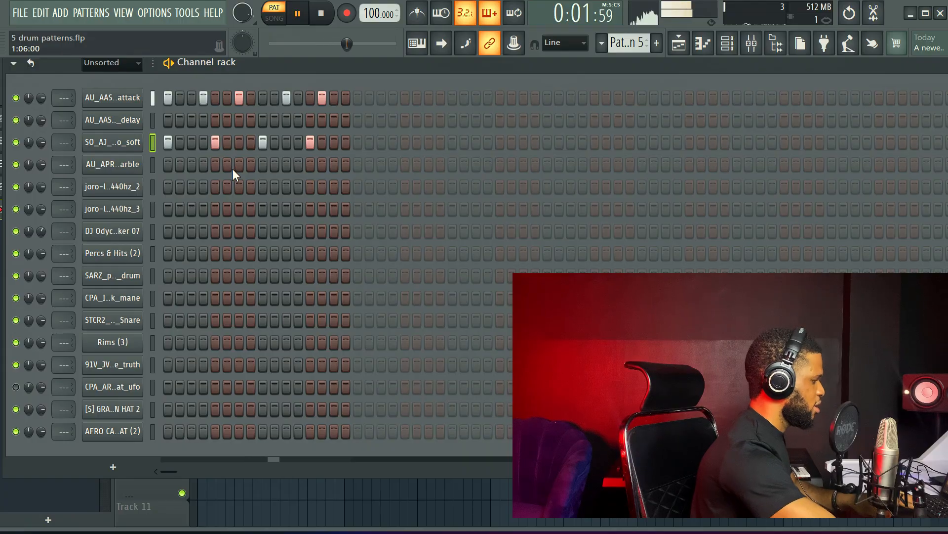
{"action": "key", "text": "space"}
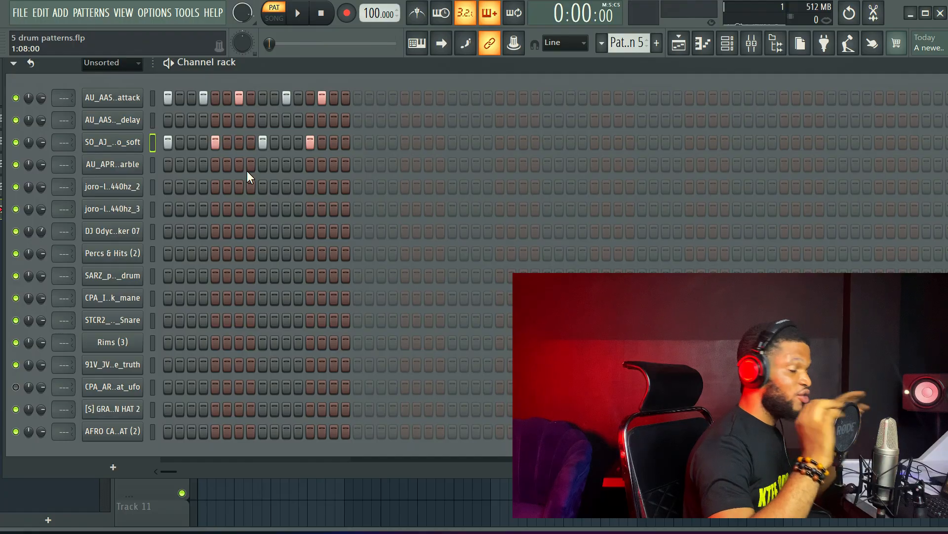
{"action": "key", "text": "space"}
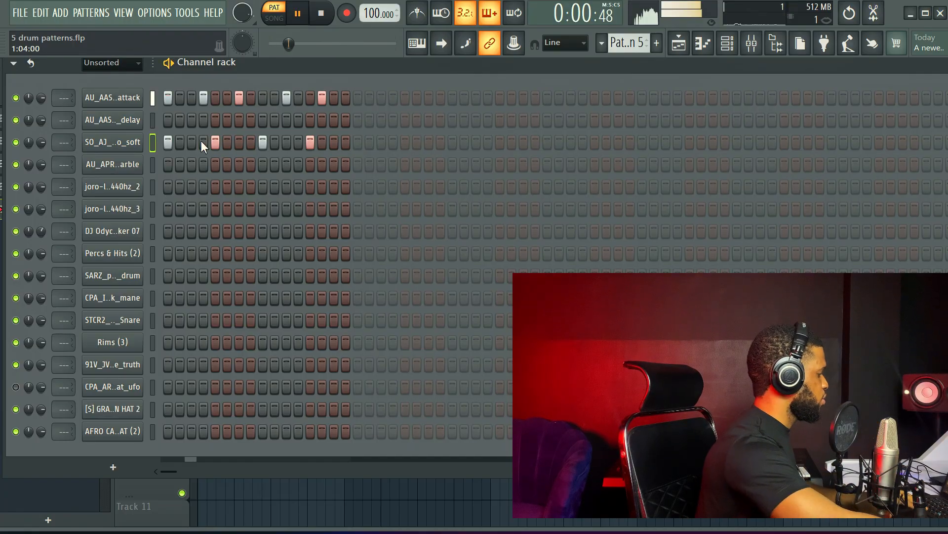
Put AU_AAS delay hits on steps 4 and 15 of Pattern 5 and an AU_APR hit on step 7.
{"action": "key", "text": "space"}
{"action": "left_click", "coordinate": [213, 122]}
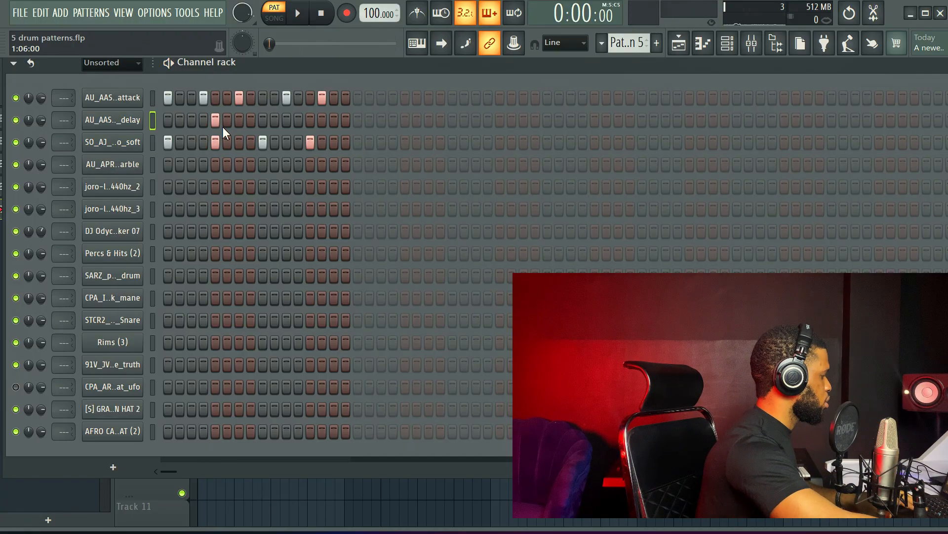
{"action": "left_click", "coordinate": [218, 121]}
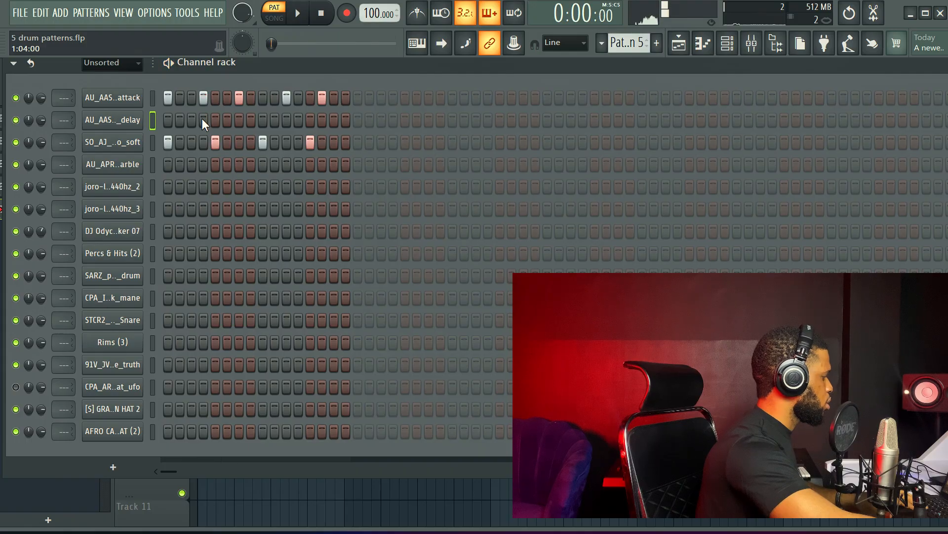
{"action": "left_click", "coordinate": [202, 119]}
{"action": "key", "text": "space"}
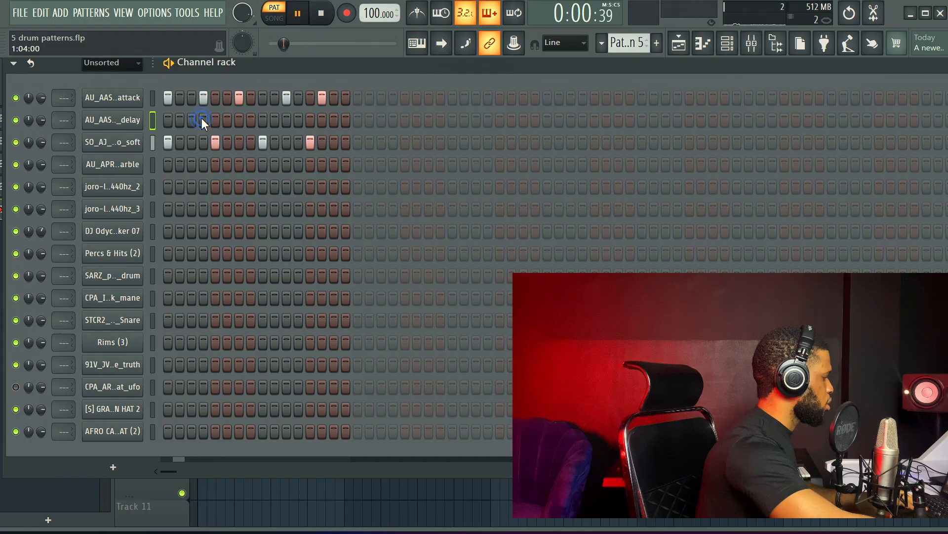
{"action": "left_click", "coordinate": [332, 123]}
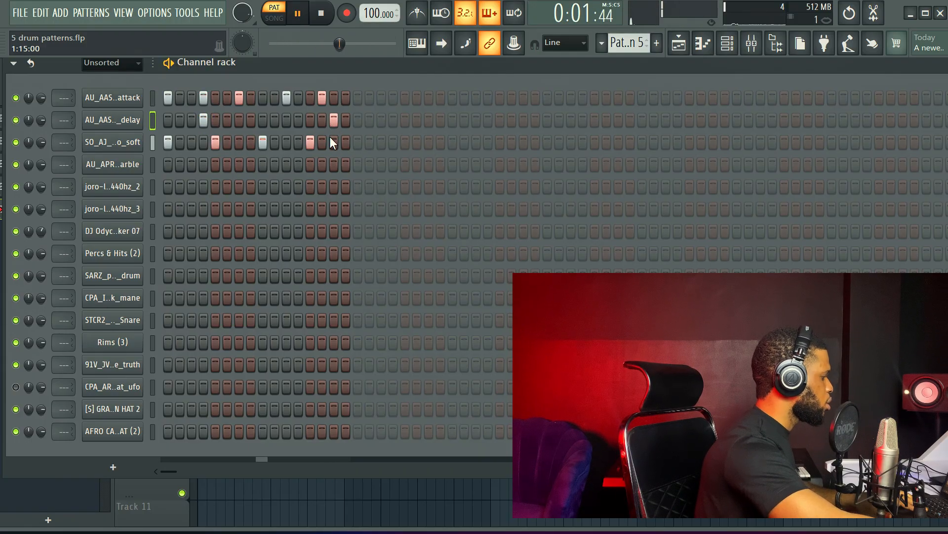
{"action": "left_click", "coordinate": [238, 169]}
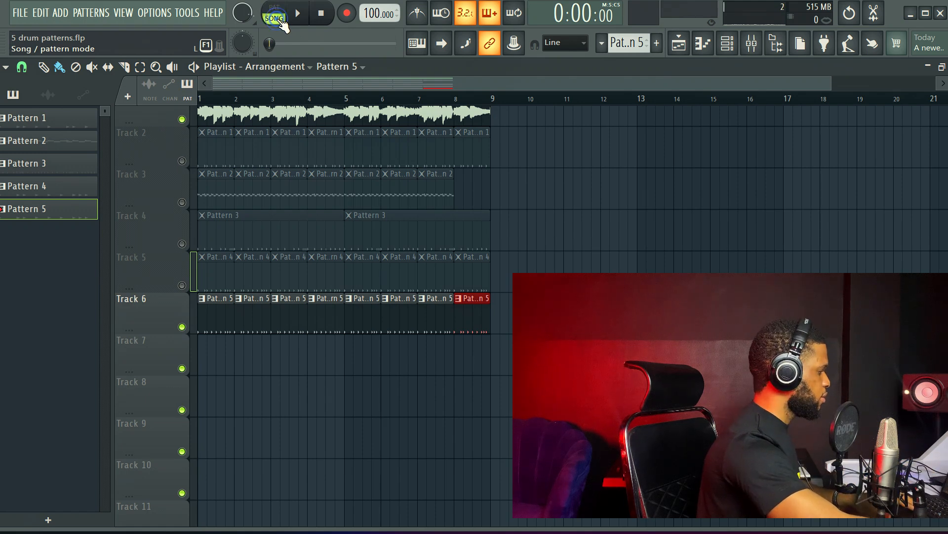
Lay Pattern 5 along Track 6 across eight bars with Track 5 muted, and play the arrangement in song mode.
{"action": "left_click", "coordinate": [275, 18]}
{"action": "key", "text": "space"}
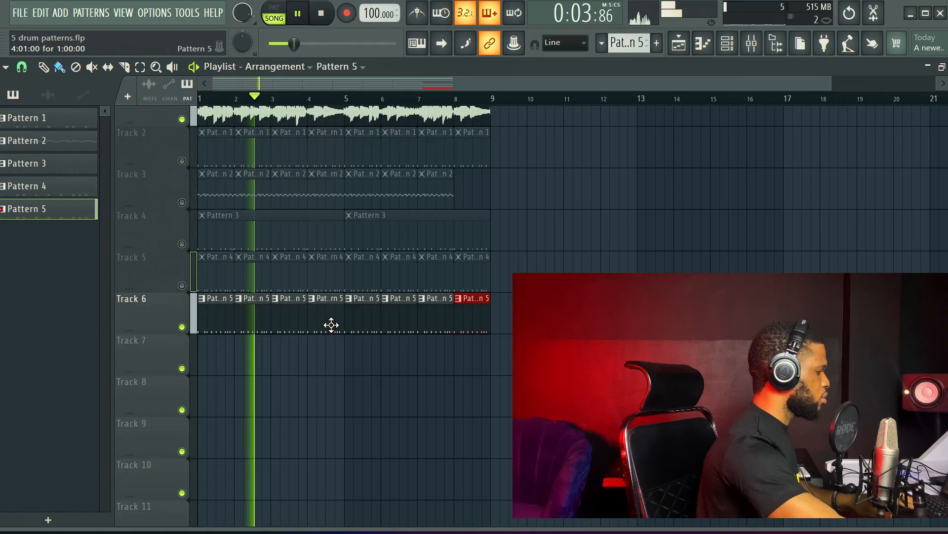
Set the electric guitar melody audio clip's channel volume to 27% and stop playback after listening to the mix.
{"action": "left_click", "coordinate": [342, 117]}
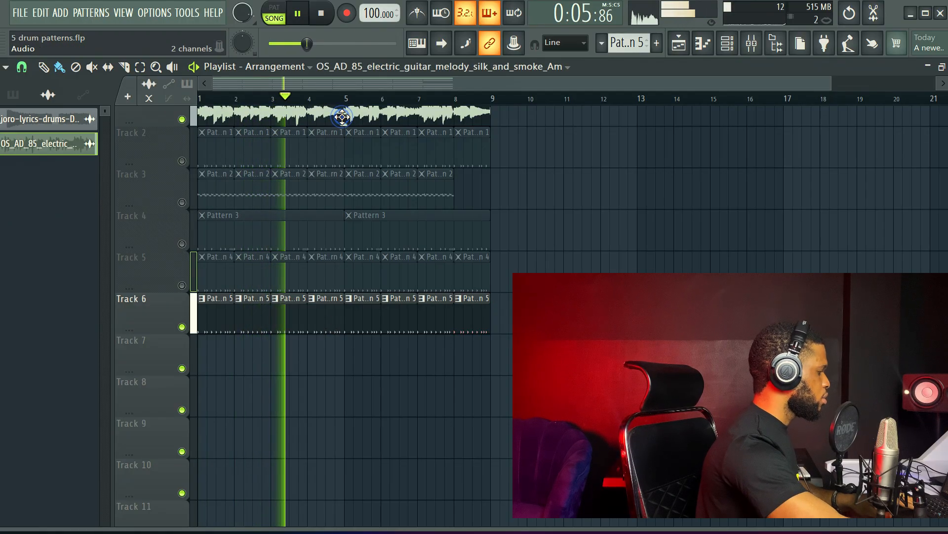
{"action": "double_click", "coordinate": [341, 116]}
{"action": "mouse_move", "coordinate": [398, 232]}
{"action": "left_mouse_down"}
{"action": "mouse_move", "coordinate": [397, 247]}
{"action": "mouse_move", "coordinate": [397, 233]}
{"action": "left_mouse_up"}
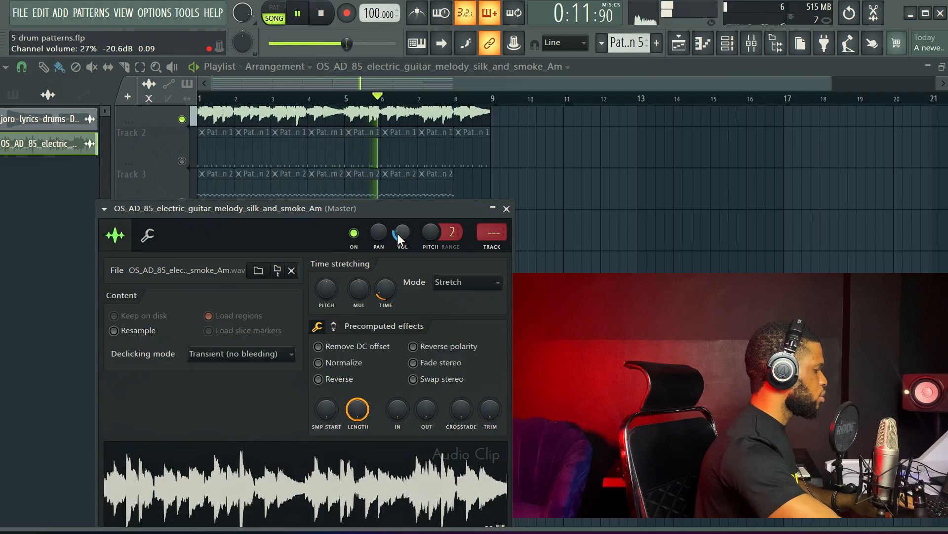
{"action": "left_click", "coordinate": [506, 208]}
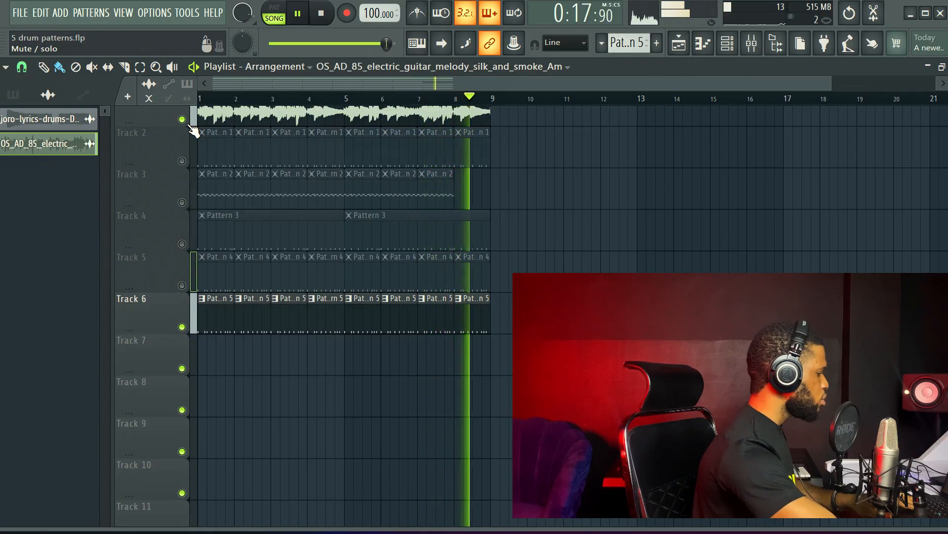
{"action": "key", "text": "space"}
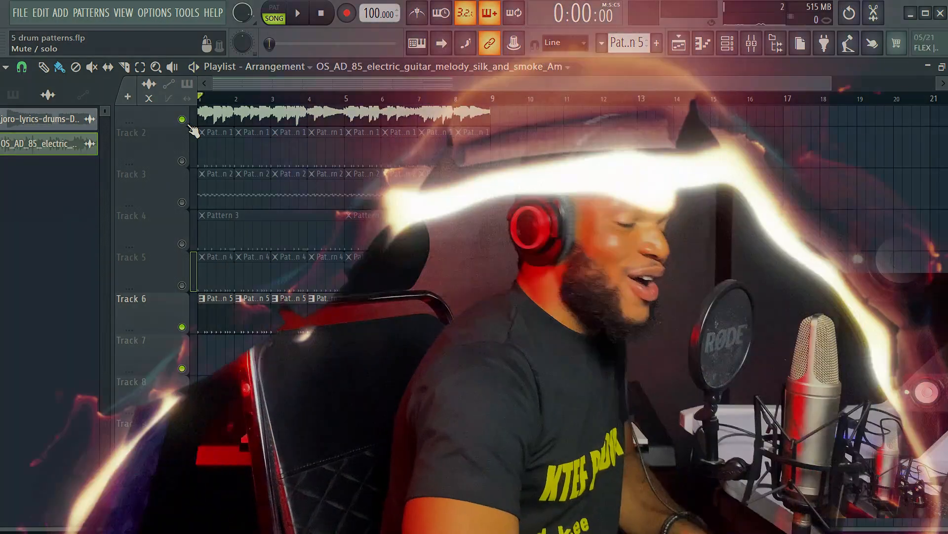